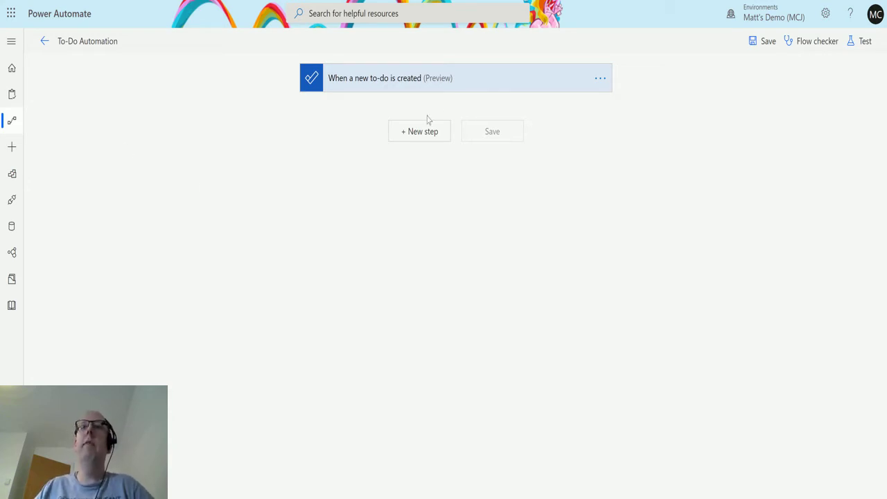
Step: Add the Microsoft To-Do (Business) 'List to-do's by folder (preview)' action below the trigger
{"action": "left_click", "coordinate": [448, 85]}
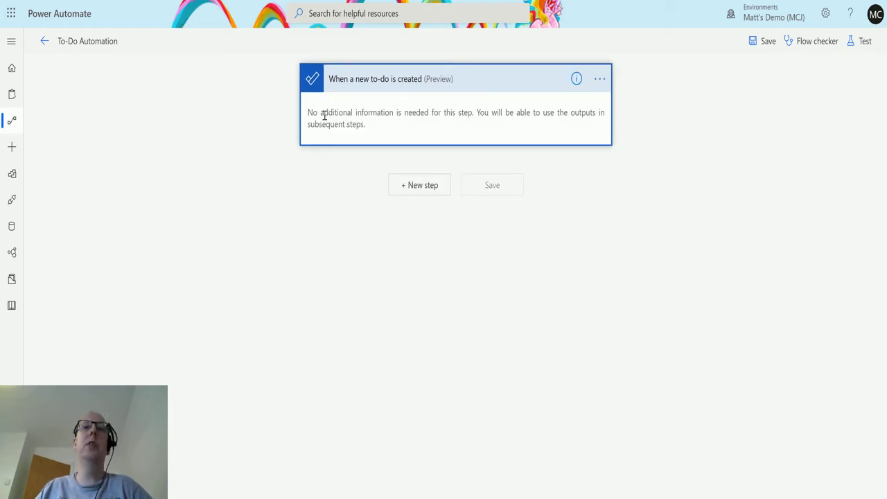
{"action": "left_click", "coordinate": [479, 88]}
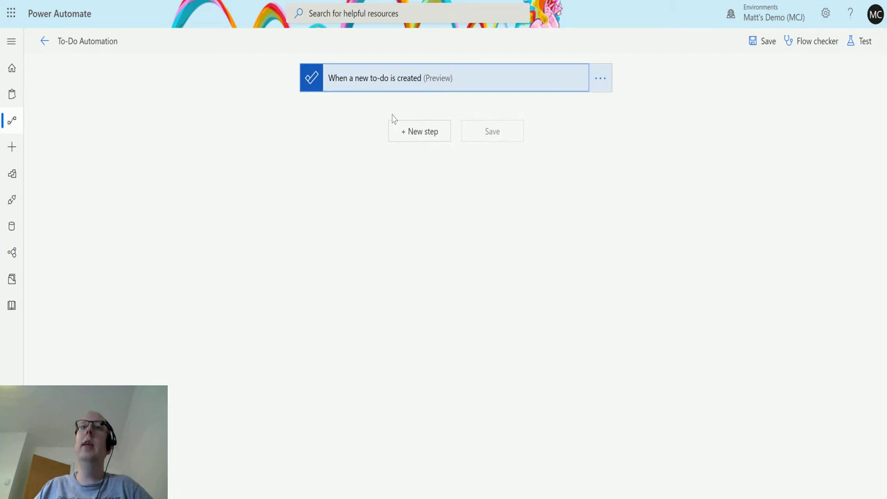
{"action": "left_click", "coordinate": [429, 133]}
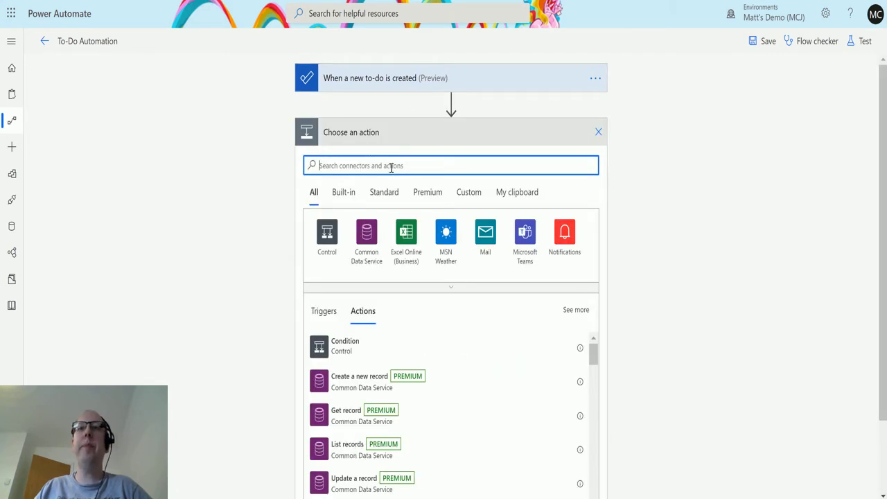
{"action": "type", "text": "to do"}
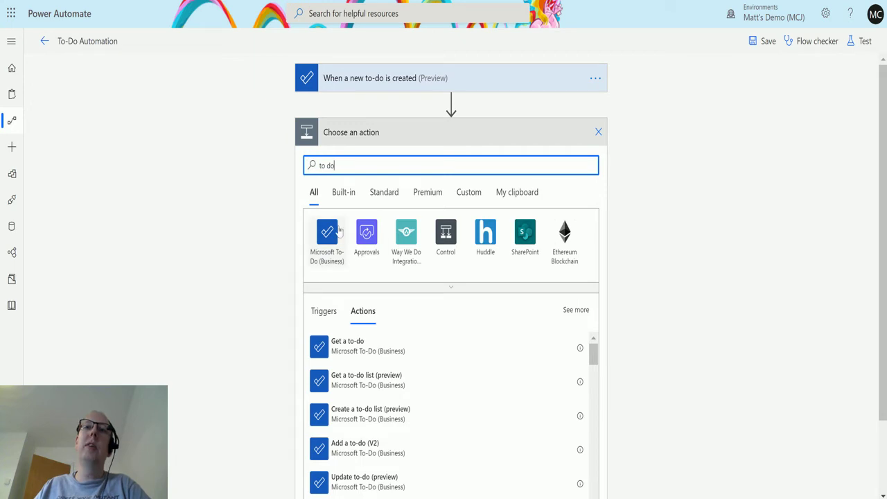
{"action": "left_click", "coordinate": [326, 239]}
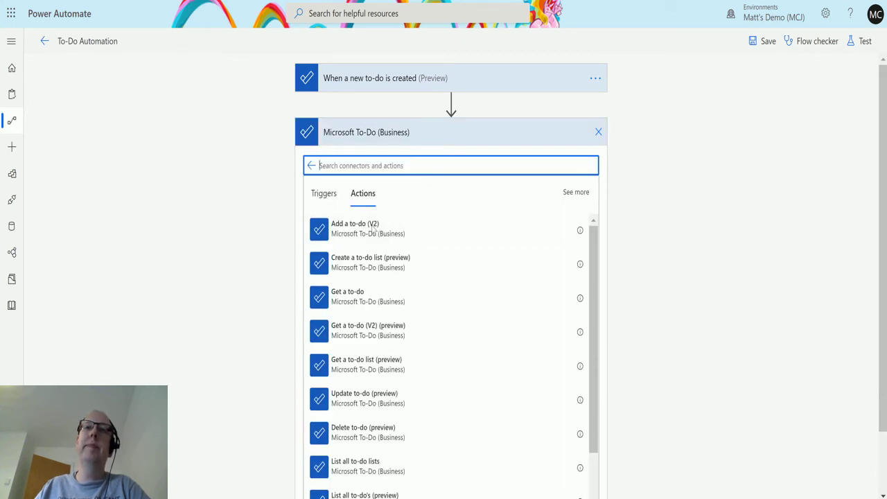
{"action": "scroll", "coordinate": [534, 212], "scroll_direction": "down", "scroll_amount": 3}
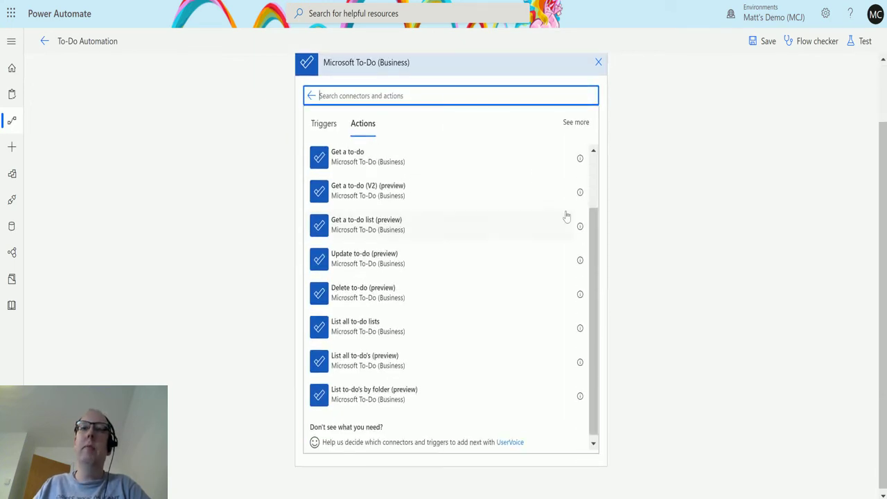
{"action": "left_click", "coordinate": [404, 392]}
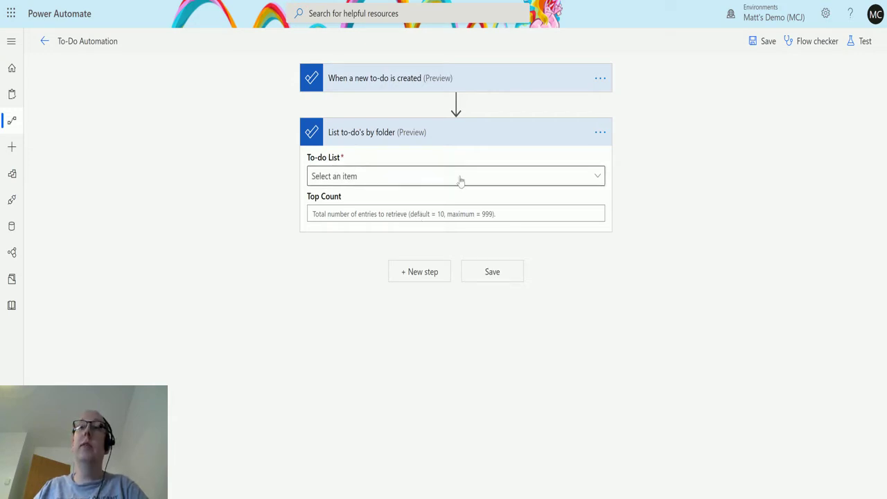
Step: Choose 'This is a list' as the To-do List of the List to-do's by folder step
{"action": "left_click", "coordinate": [430, 177]}
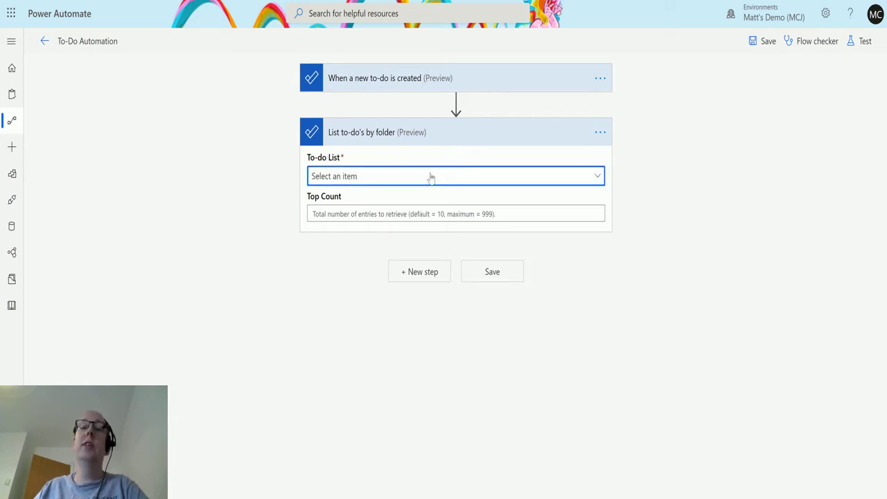
{"action": "left_click", "coordinate": [596, 176]}
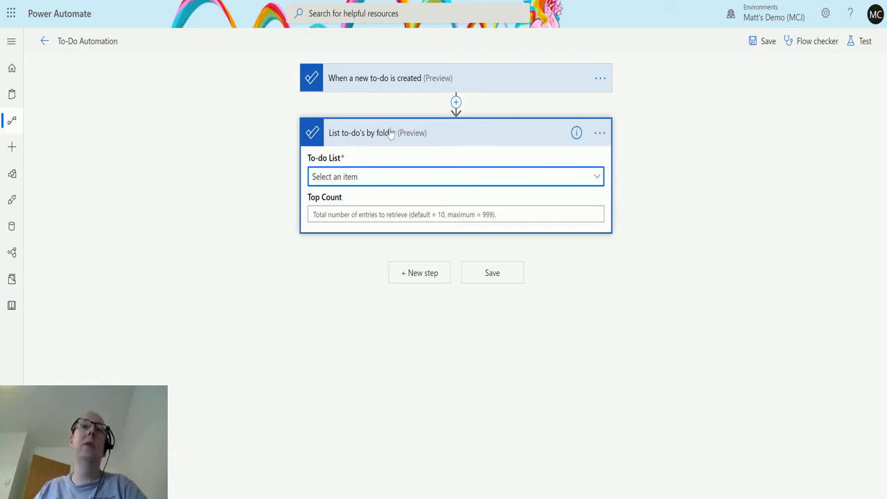
{"action": "left_click", "coordinate": [389, 177]}
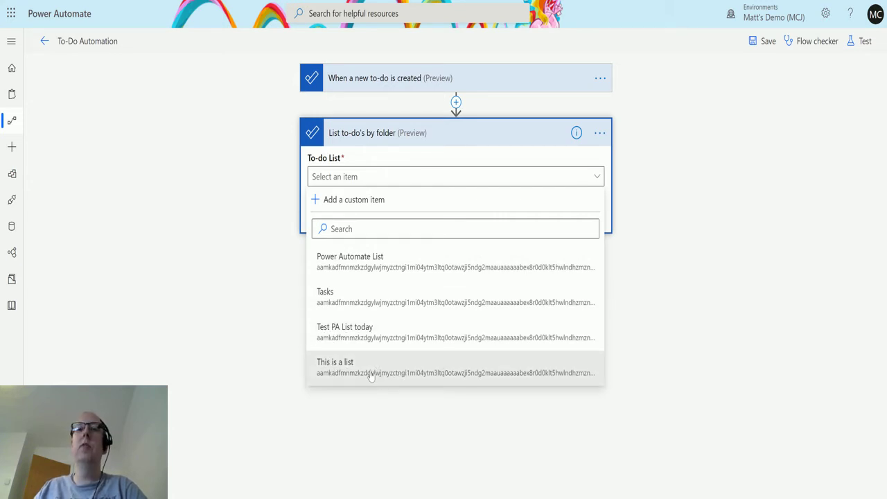
{"action": "left_click", "coordinate": [379, 370]}
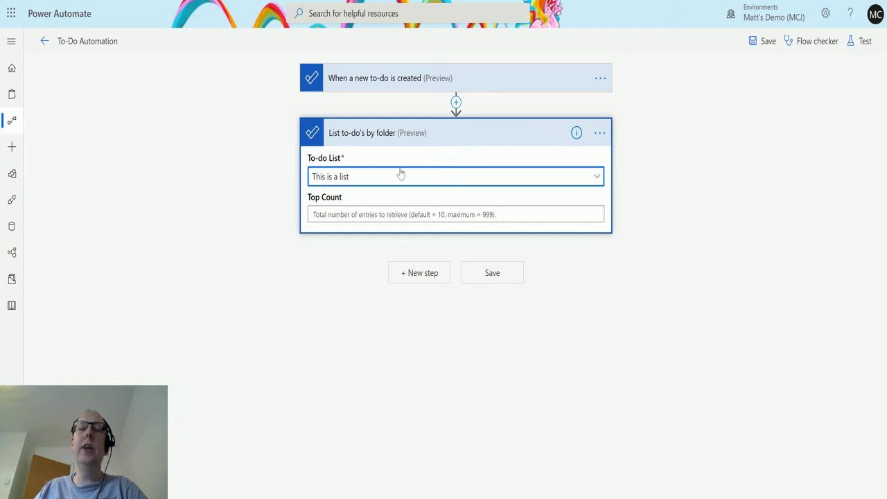
{"action": "left_click", "coordinate": [399, 78]}
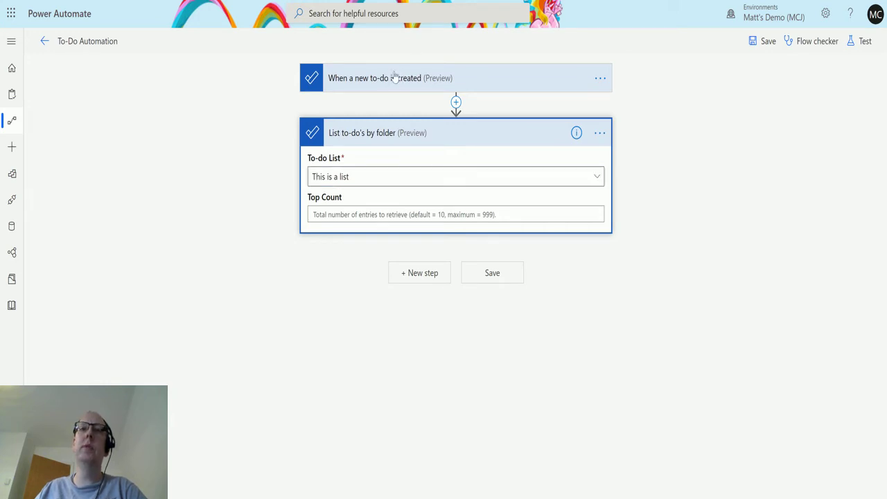
{"action": "left_click", "coordinate": [352, 87]}
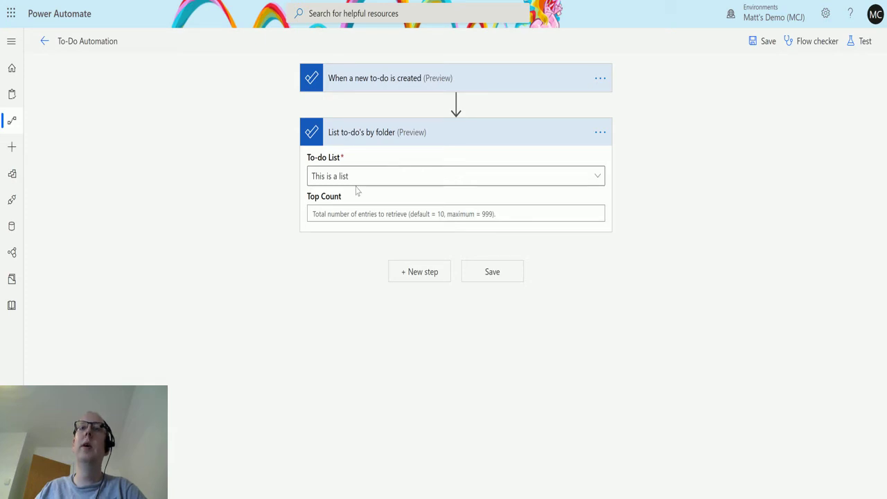
Step: Save and test the flow with 'I'll perform the trigger action', then switch to Microsoft To Do
{"action": "left_click", "coordinate": [317, 214]}
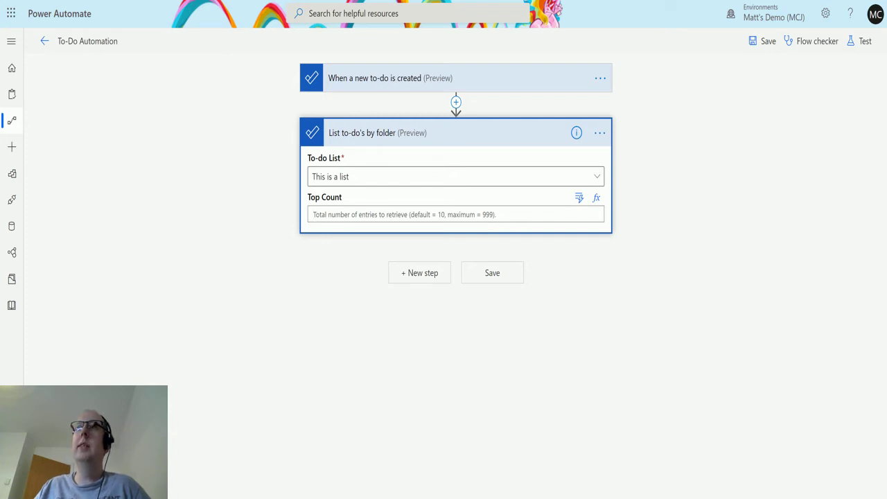
{"action": "left_click", "coordinate": [866, 44]}
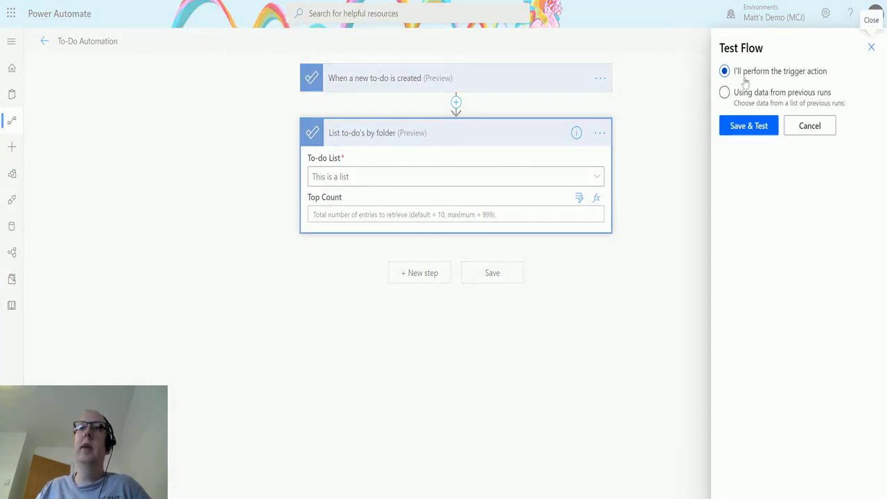
{"action": "left_click", "coordinate": [751, 129]}
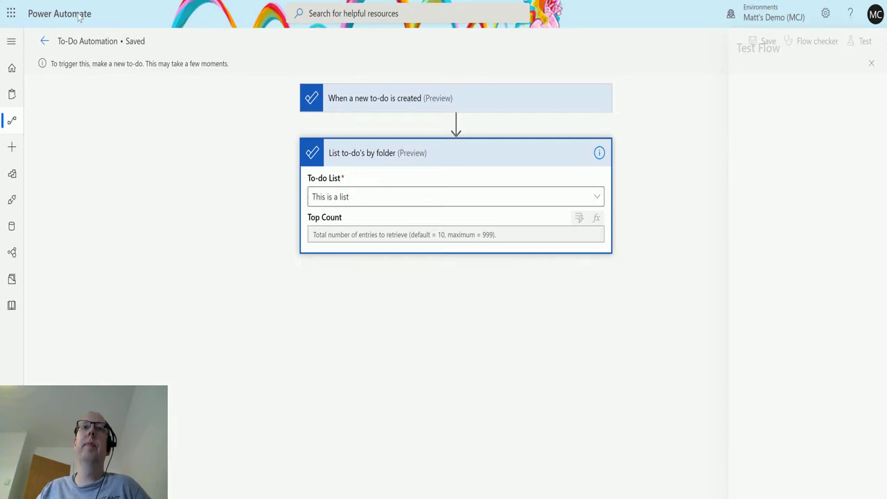
{"action": "key", "text": "alt+Tab"}
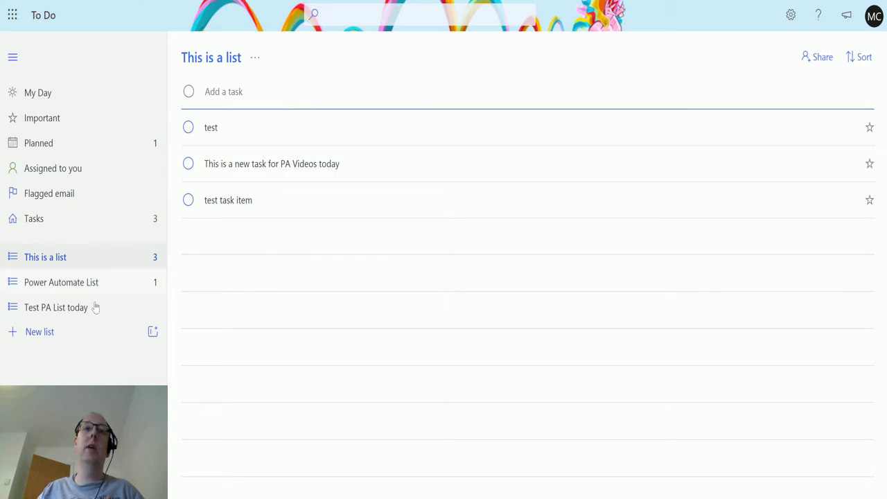
Step: Add the task 'this is a new task hello there' to Power Automate List, then return to the flow
{"action": "left_click", "coordinate": [83, 285]}
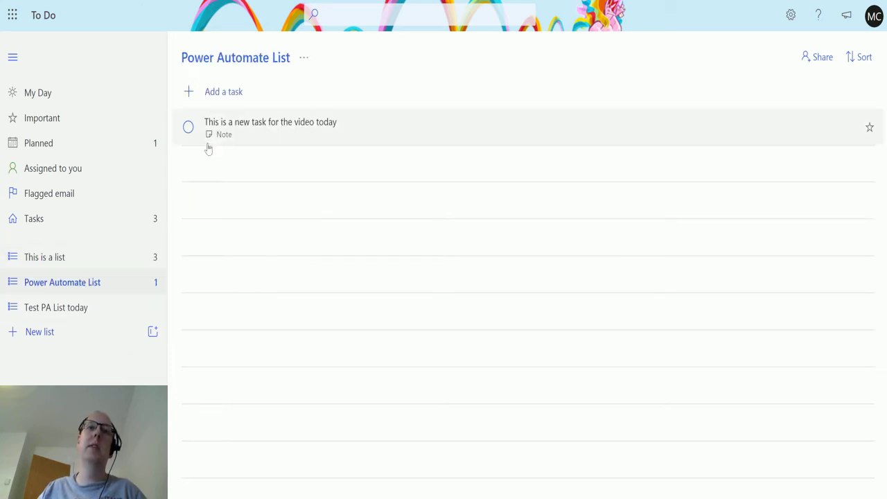
{"action": "left_click", "coordinate": [225, 96]}
{"action": "type", "text": "this i"}
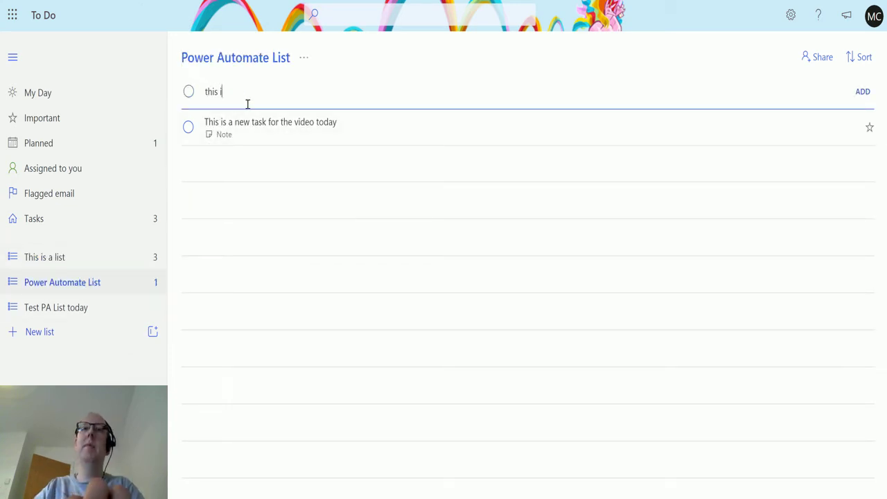
{"action": "type", "text": "s a new task"}
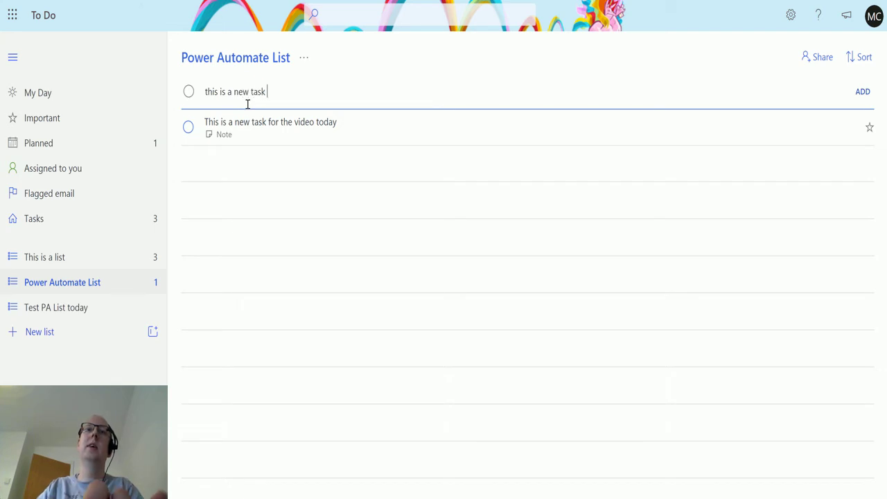
{"action": "type", "text": " hello there"}
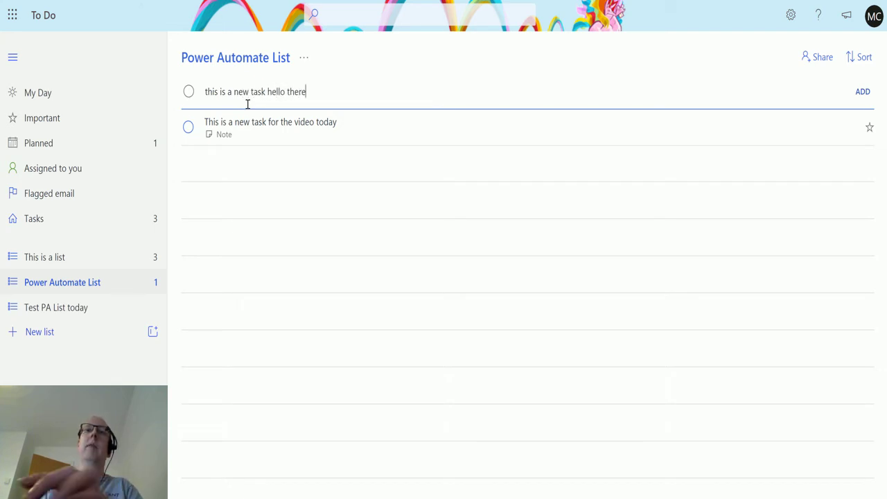
{"action": "key", "text": "Return"}
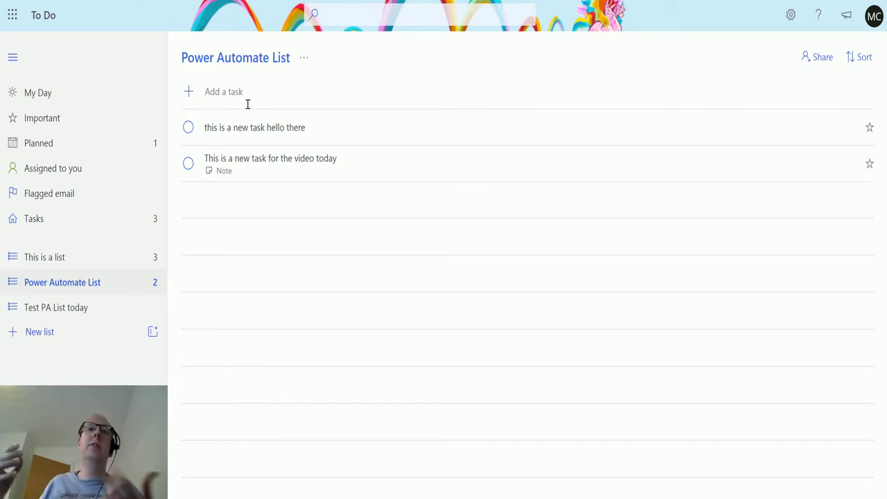
{"action": "left_click", "coordinate": [75, 259]}
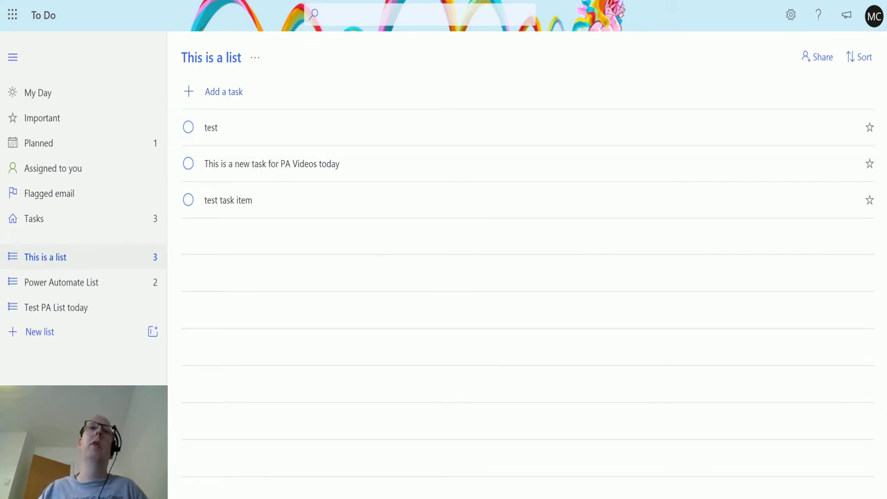
{"action": "key", "text": "ctrl+Tab"}
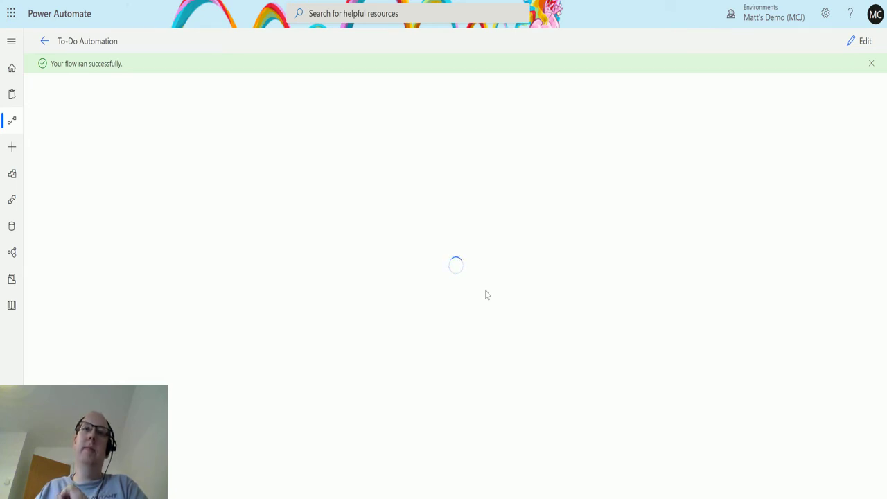
Step: Open the latest successful run from the flow details and expand the List to-do's by folder step
{"action": "left_click", "coordinate": [43, 41]}
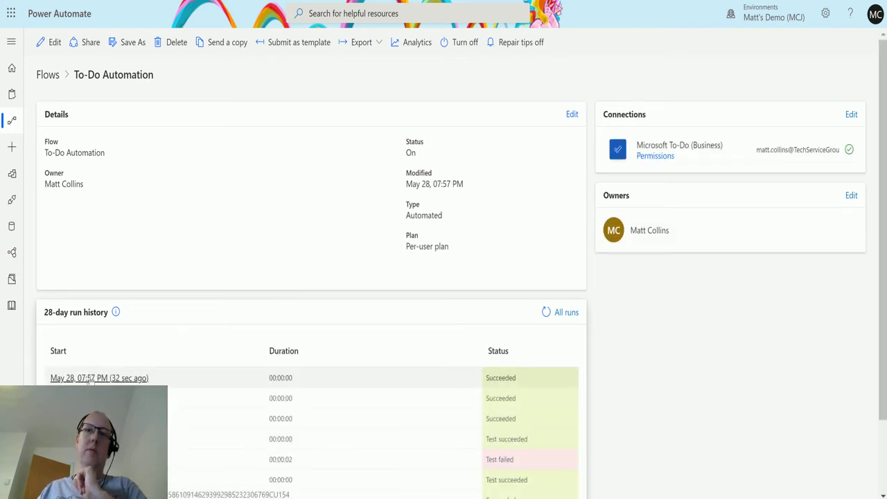
{"action": "left_click", "coordinate": [90, 379]}
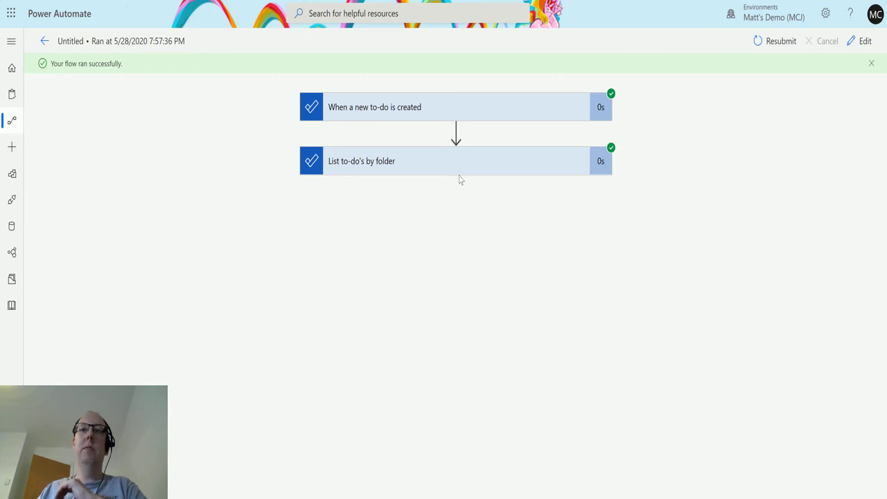
{"action": "left_click", "coordinate": [463, 172]}
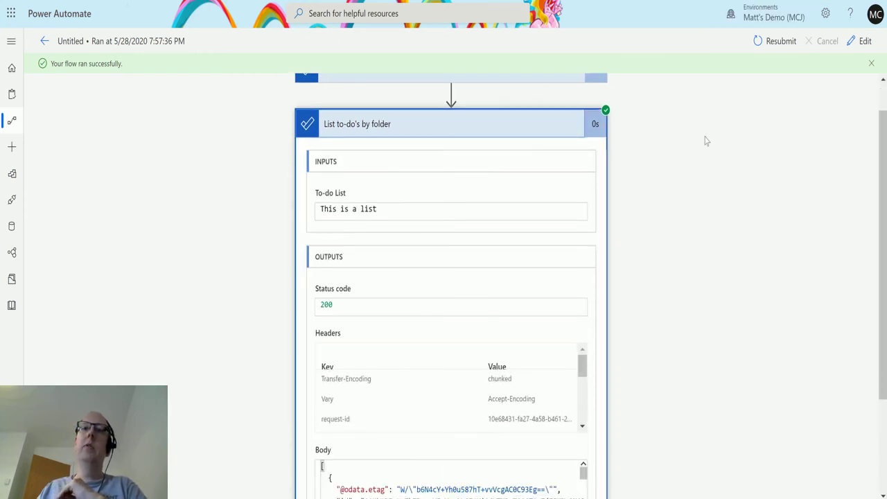
Step: Scroll through the step's Body output to review the returned to-do items
{"action": "scroll", "coordinate": [594, 169], "scroll_direction": "down", "scroll_amount": 2}
{"action": "scroll", "coordinate": [570, 121], "scroll_direction": "down", "scroll_amount": 1}
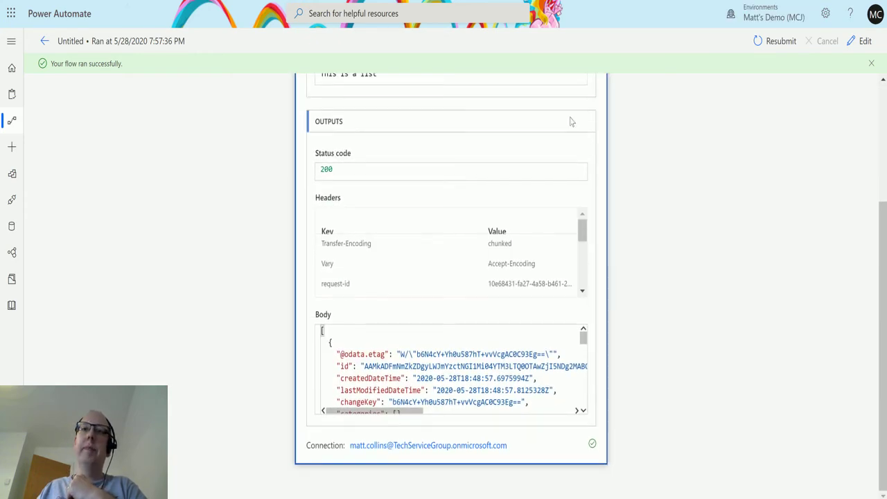
{"action": "scroll", "coordinate": [547, 364], "scroll_direction": "down", "scroll_amount": 3}
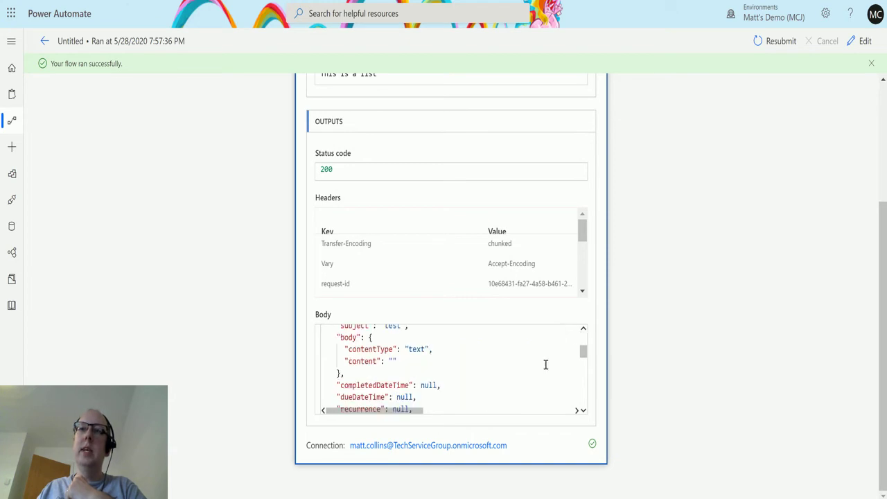
{"action": "scroll", "coordinate": [586, 360], "scroll_direction": "up", "scroll_amount": 1}
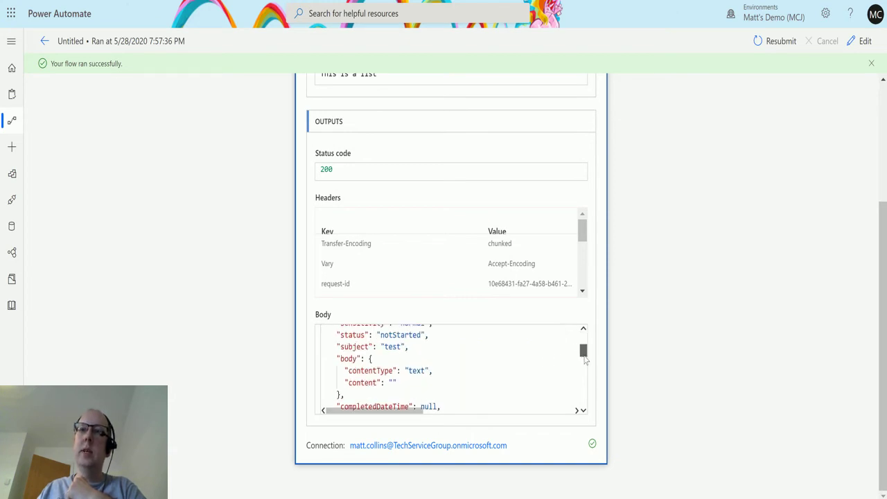
{"action": "left_click_drag", "start_coordinate": [584, 358], "coordinate": [584, 342]}
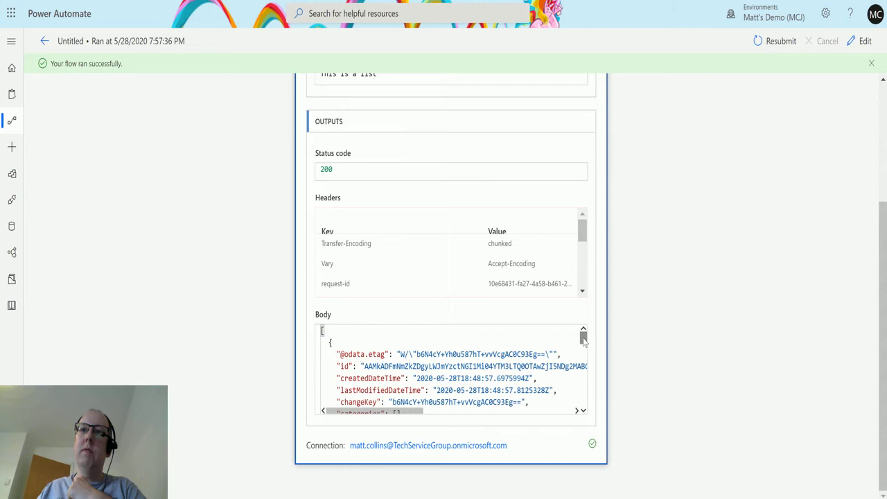
{"action": "left_click", "coordinate": [583, 410]}
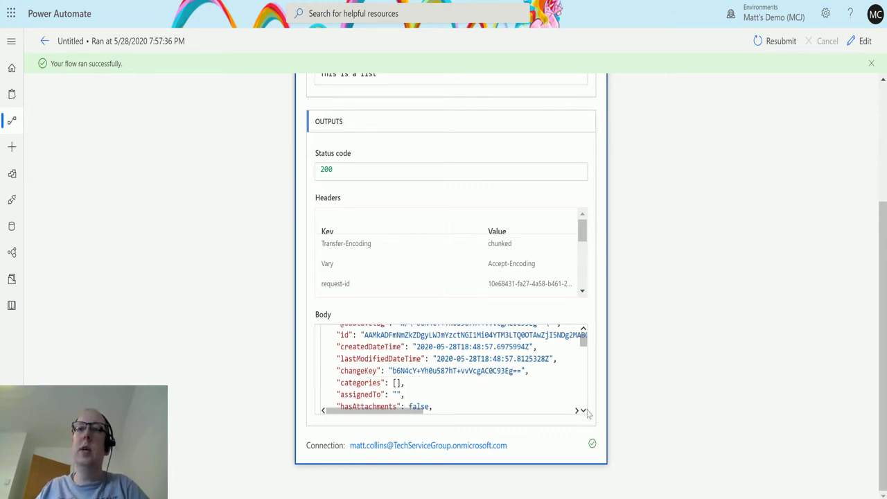
{"action": "left_click", "coordinate": [583, 411]}
{"action": "left_click", "coordinate": [584, 411]}
{"action": "left_click", "coordinate": [583, 411]}
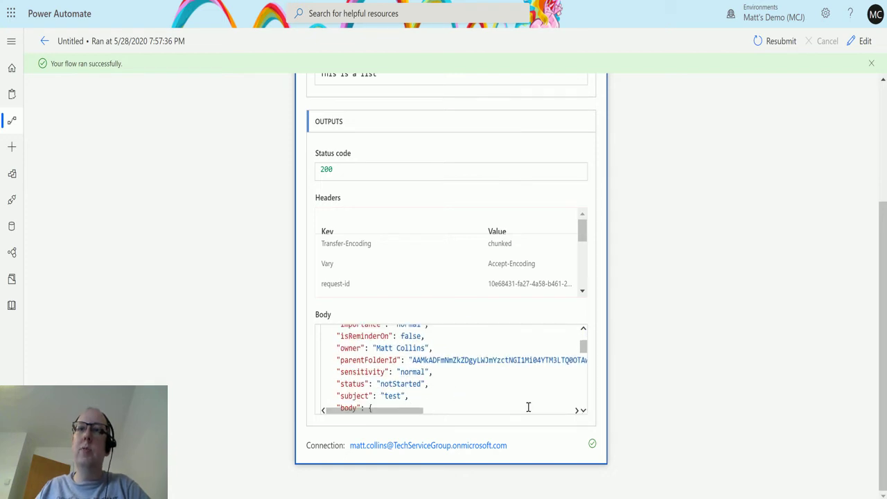
{"action": "scroll", "coordinate": [584, 411], "scroll_direction": "down", "scroll_amount": 5}
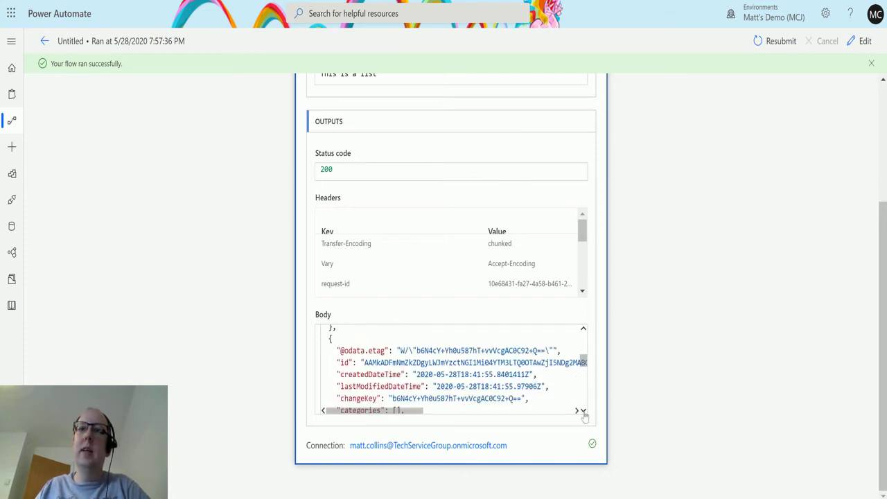
{"action": "scroll", "coordinate": [583, 411], "scroll_direction": "down", "scroll_amount": 5}
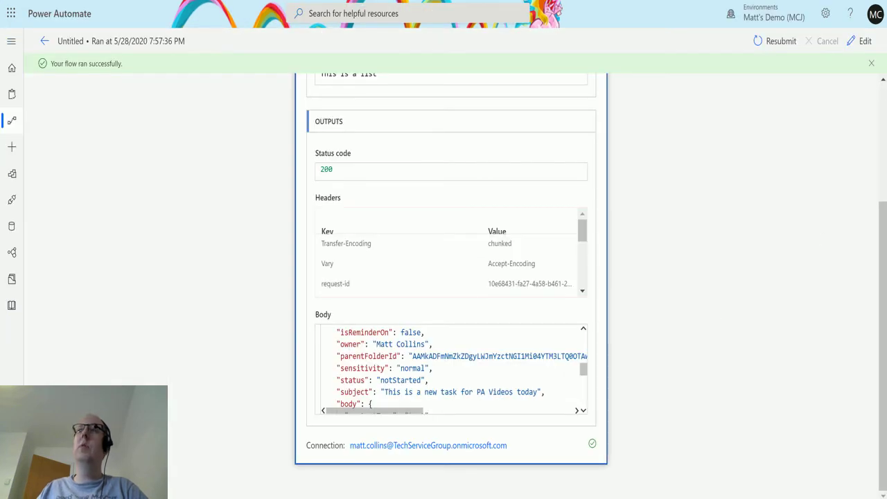
Step: In edit mode, set the step's To-do List to a custom value: the trigger's Parent folder identifier
{"action": "left_click", "coordinate": [861, 41]}
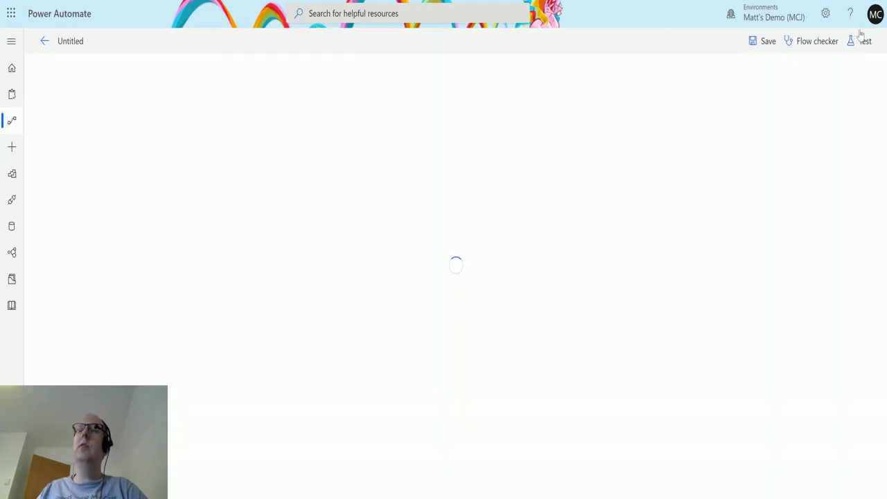
{"action": "left_click", "coordinate": [525, 135]}
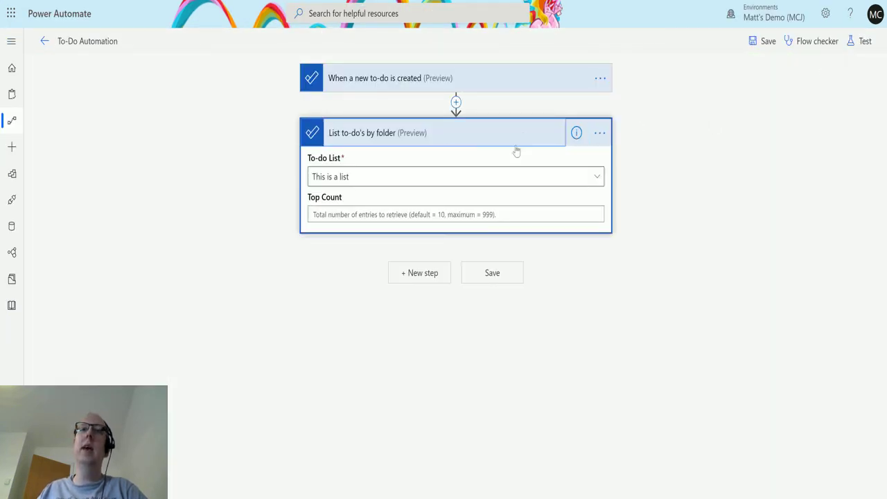
{"action": "left_click", "coordinate": [407, 179]}
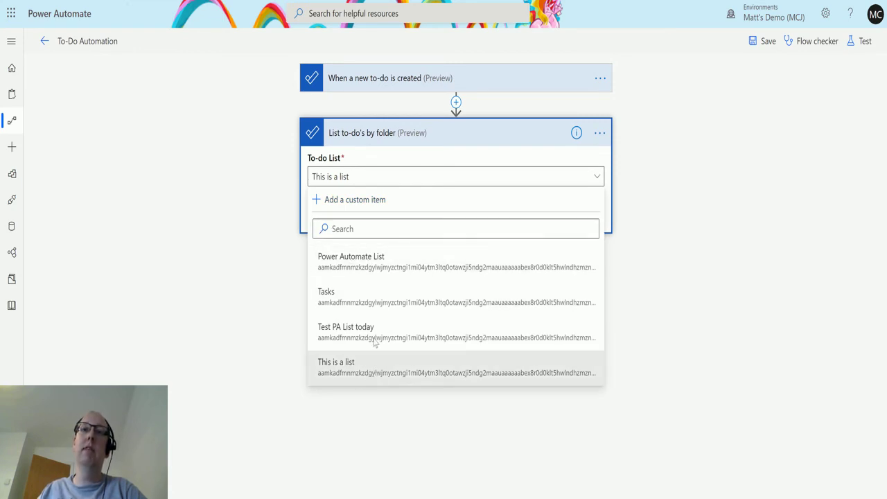
{"action": "left_click", "coordinate": [367, 200]}
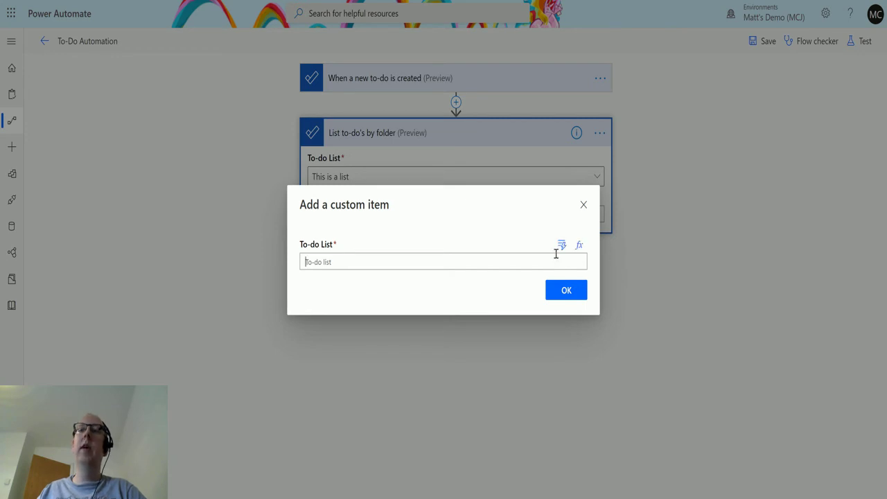
{"action": "left_click", "coordinate": [561, 246]}
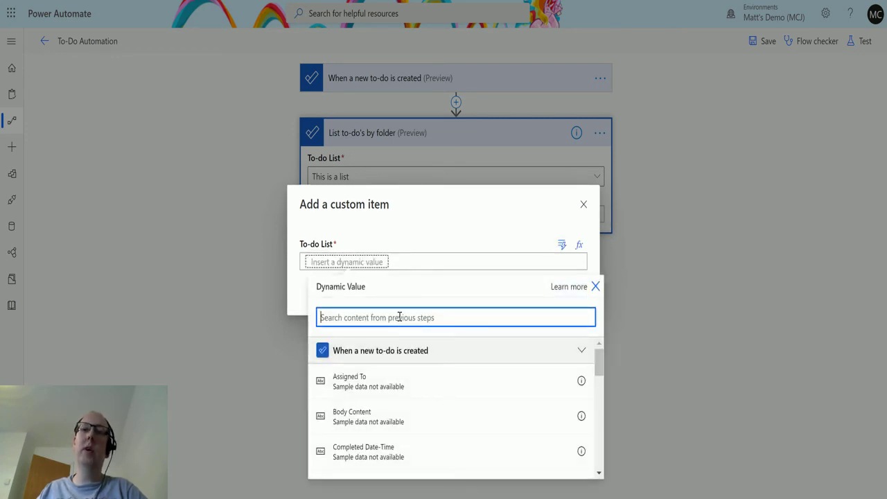
{"action": "type", "text": "pare"}
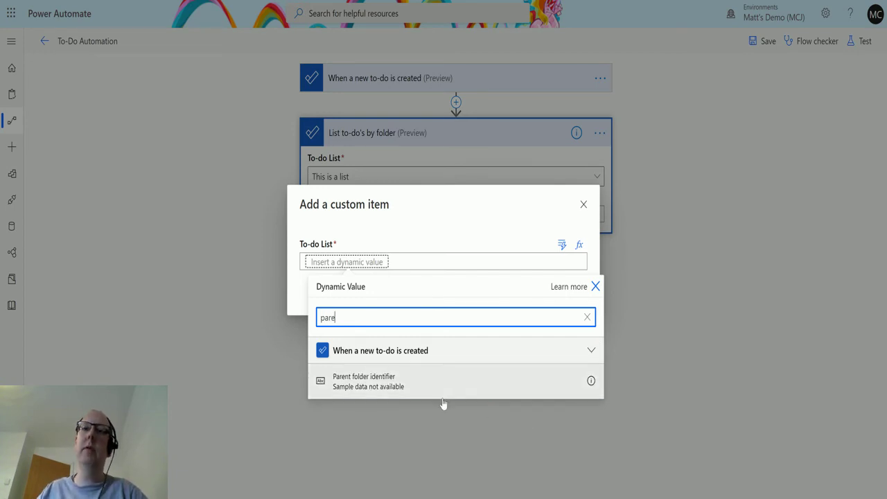
{"action": "left_click", "coordinate": [442, 389]}
{"action": "left_click", "coordinate": [566, 291]}
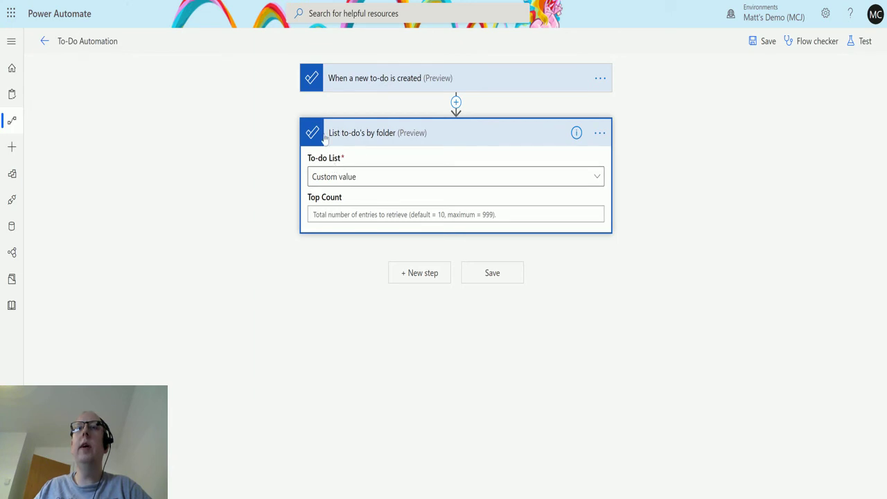
{"action": "left_click", "coordinate": [363, 88]}
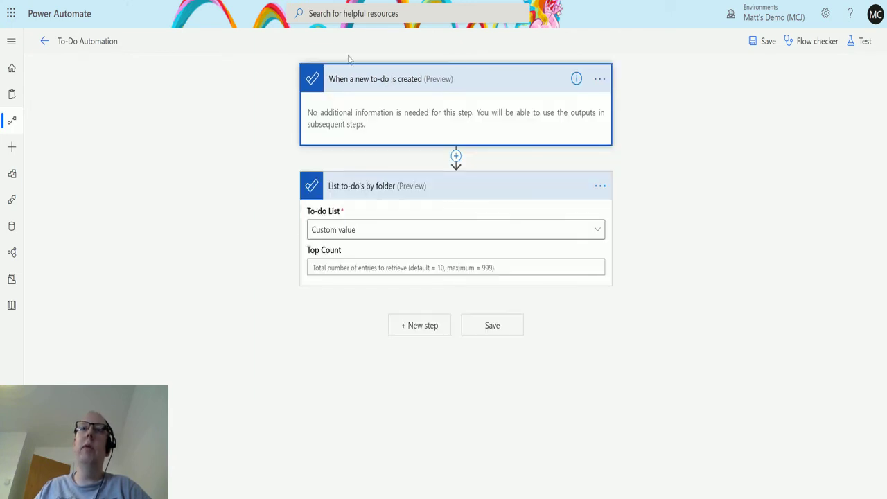
{"action": "left_click", "coordinate": [397, 89]}
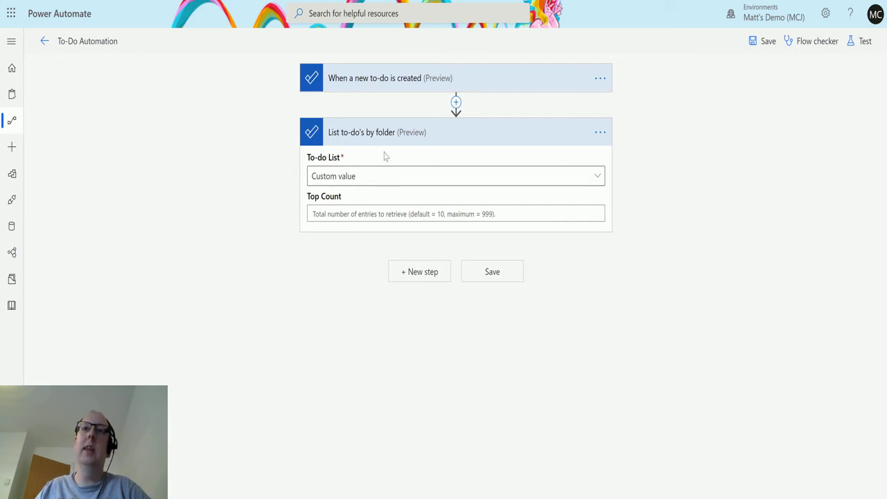
Step: Add a Compose action whose input is each to-do's Subject, wrapping it in Apply to each
{"action": "left_click", "coordinate": [422, 273]}
{"action": "left_click", "coordinate": [412, 220]}
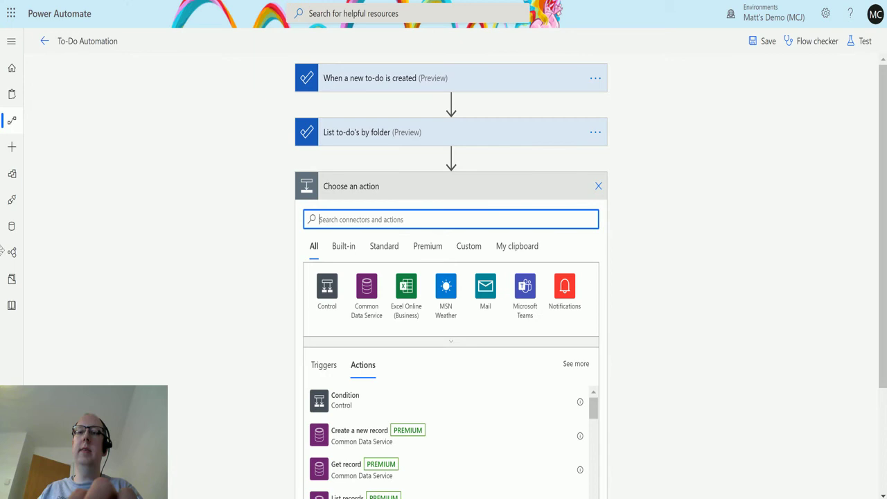
{"action": "type", "text": "compose"}
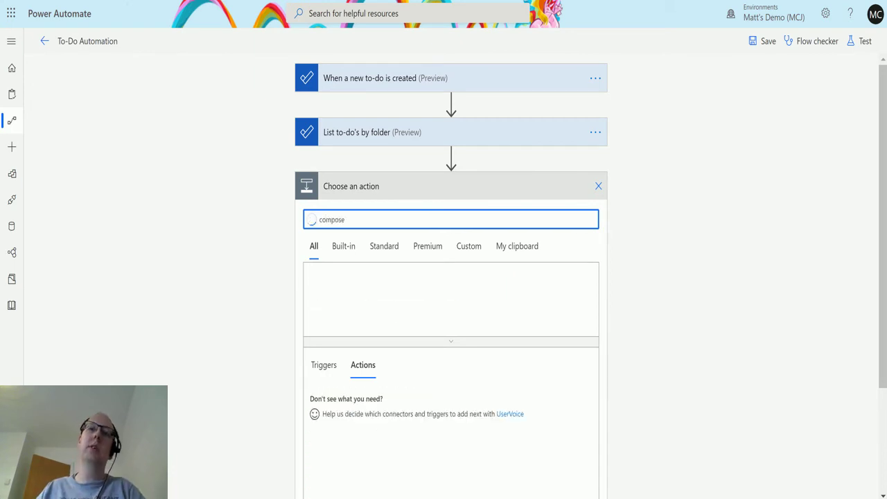
{"action": "left_click", "coordinate": [331, 297]}
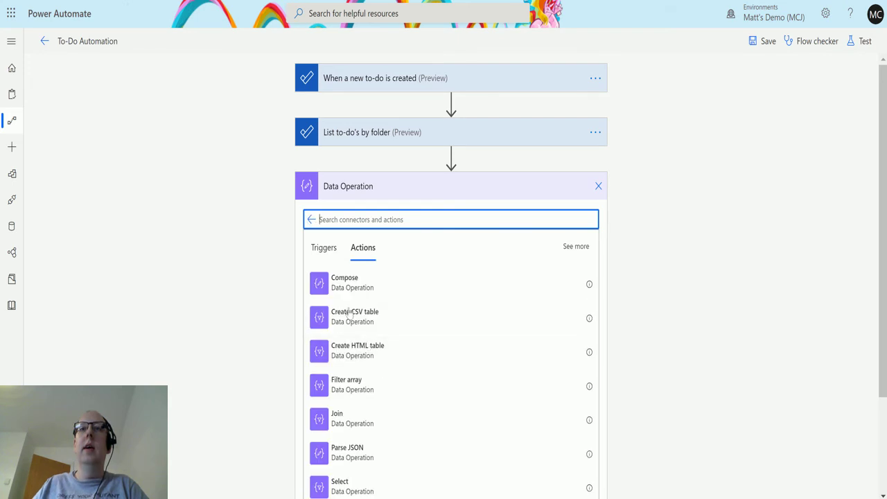
{"action": "left_click", "coordinate": [360, 288]}
{"action": "left_click", "coordinate": [355, 225]}
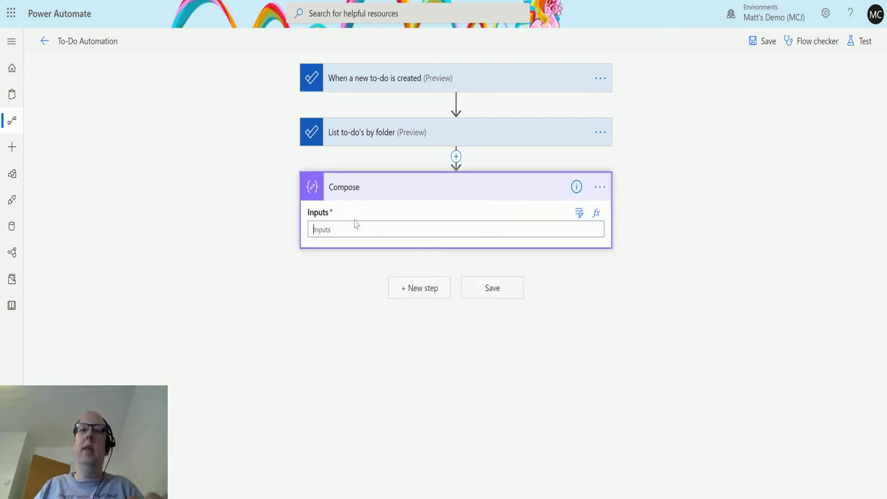
{"action": "left_click", "coordinate": [355, 227]}
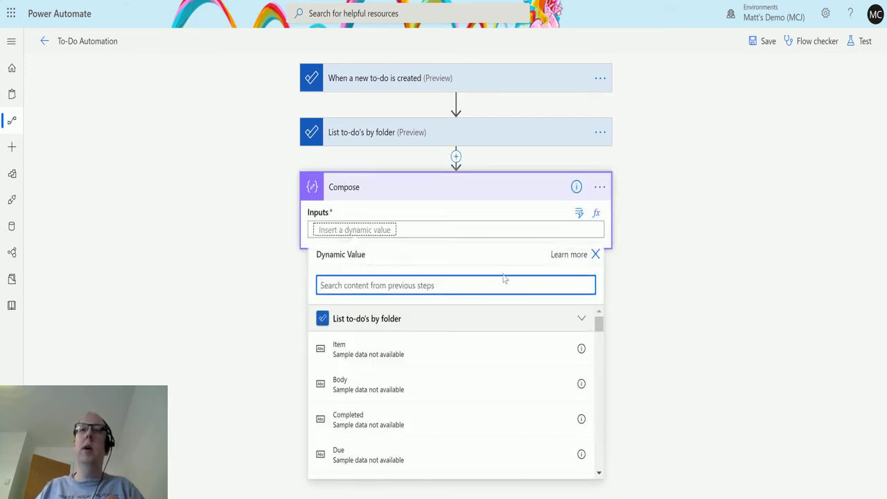
{"action": "type", "text": "subje"}
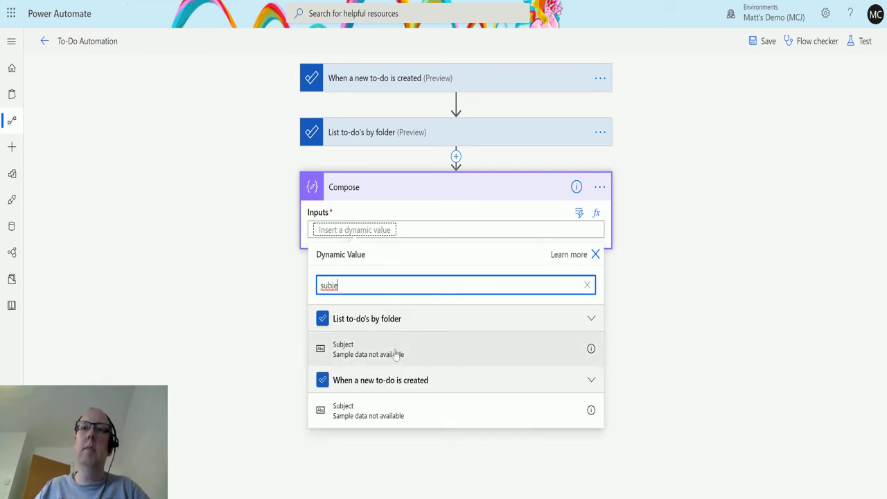
{"action": "left_click", "coordinate": [396, 349]}
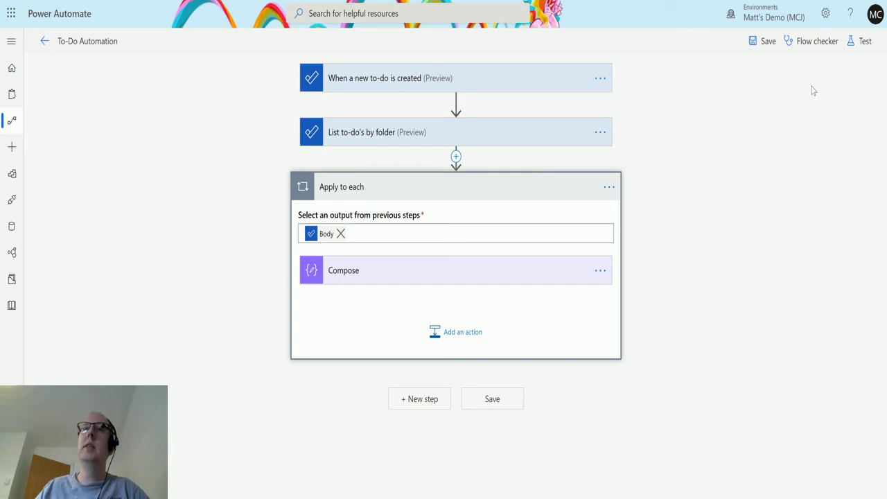
Step: Save and test the flow with 'I'll perform the trigger action', then start a new task in To Do
{"action": "left_click", "coordinate": [863, 42]}
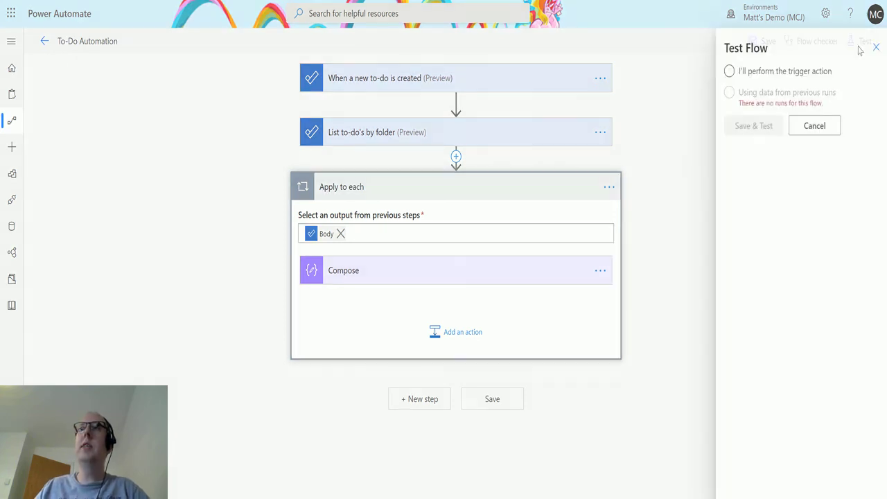
{"action": "left_click", "coordinate": [745, 72]}
{"action": "left_click", "coordinate": [747, 123]}
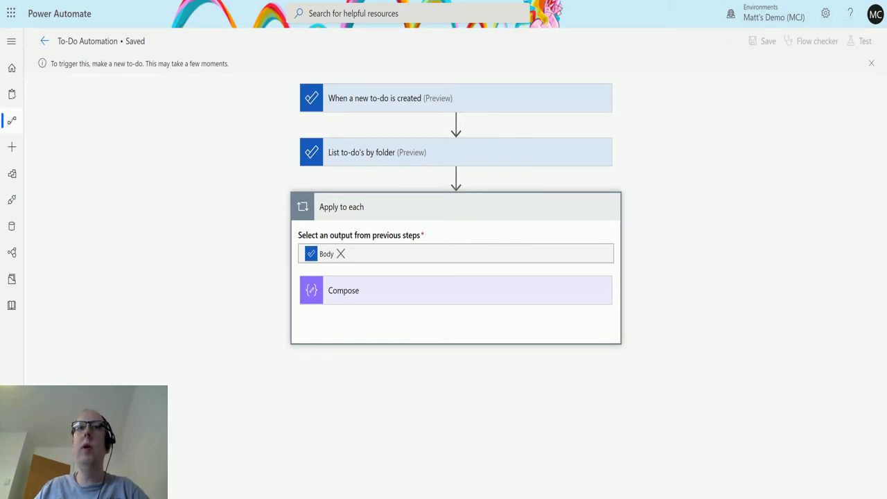
{"action": "key", "text": "ctrl+Tab"}
{"action": "left_click", "coordinate": [266, 95]}
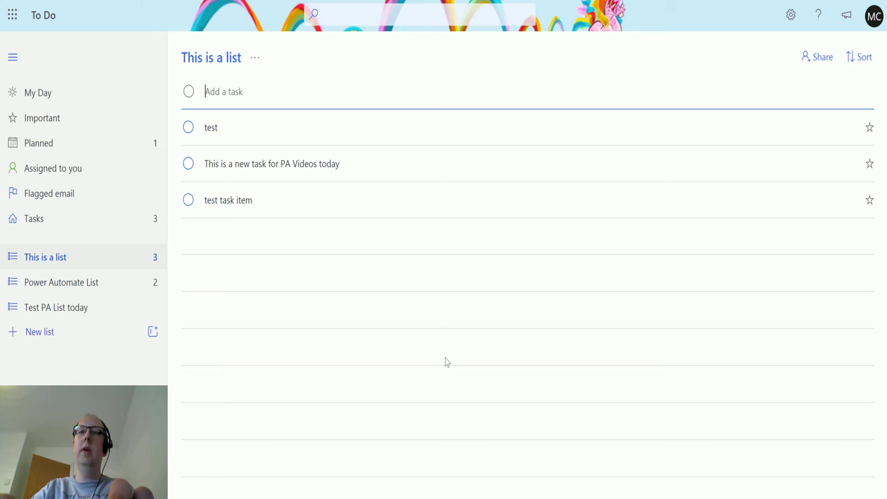
Step: Add the task 'This is a list or folder task' in To Do and return to Power Automate
{"action": "type", "text": "This is a list or"}
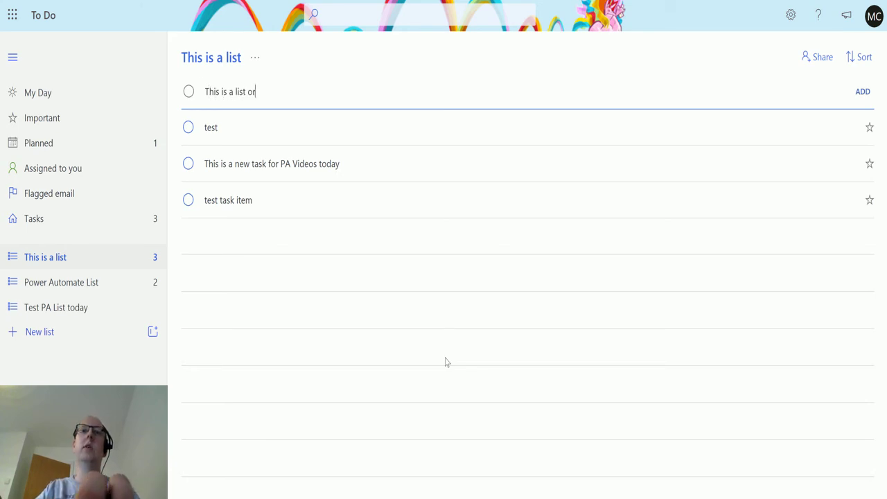
{"action": "type", "text": " folder task"}
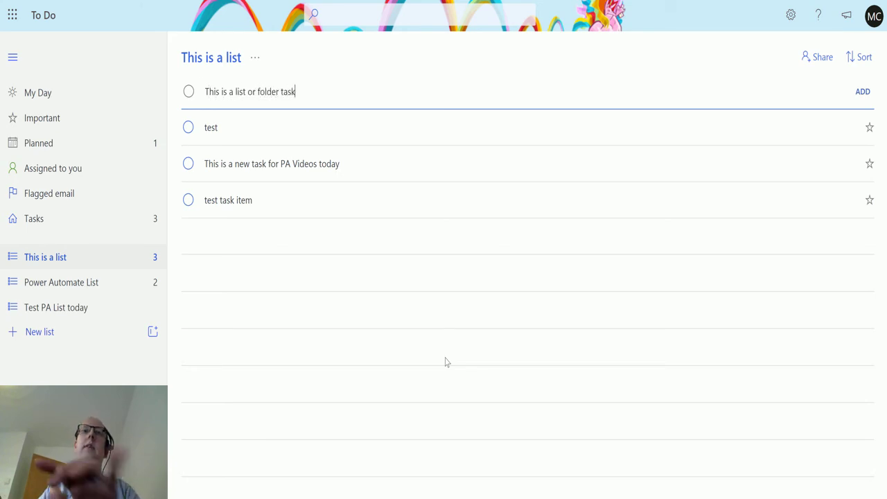
{"action": "key", "text": "Return"}
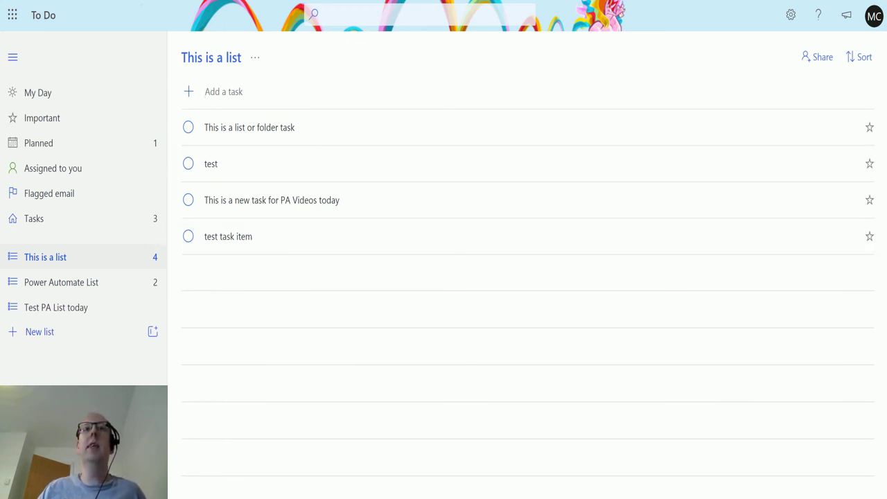
{"action": "key", "text": "alt+Tab"}
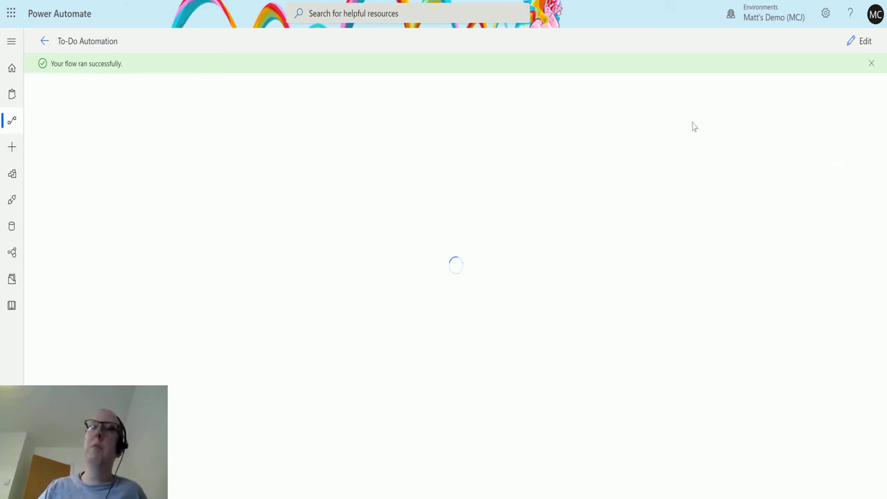
Step: Go back from the finished test via run history to the flow details and refresh the page
{"action": "left_click", "coordinate": [44, 41]}
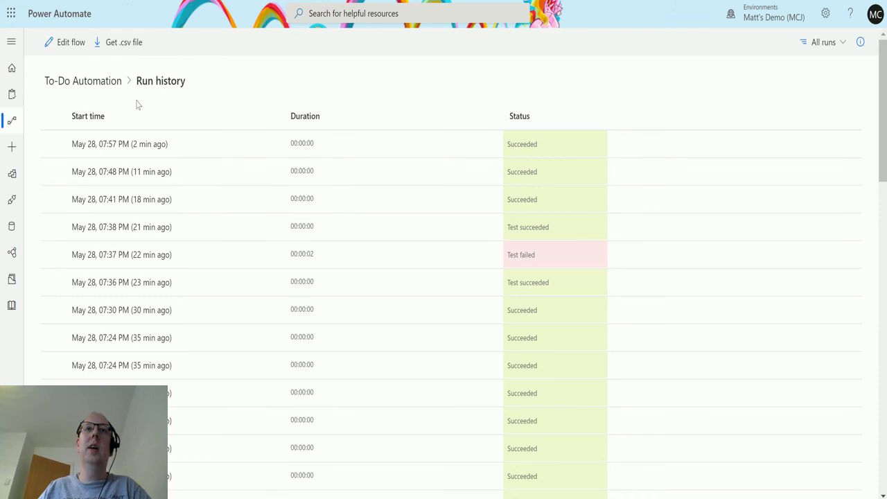
{"action": "left_click", "coordinate": [111, 84]}
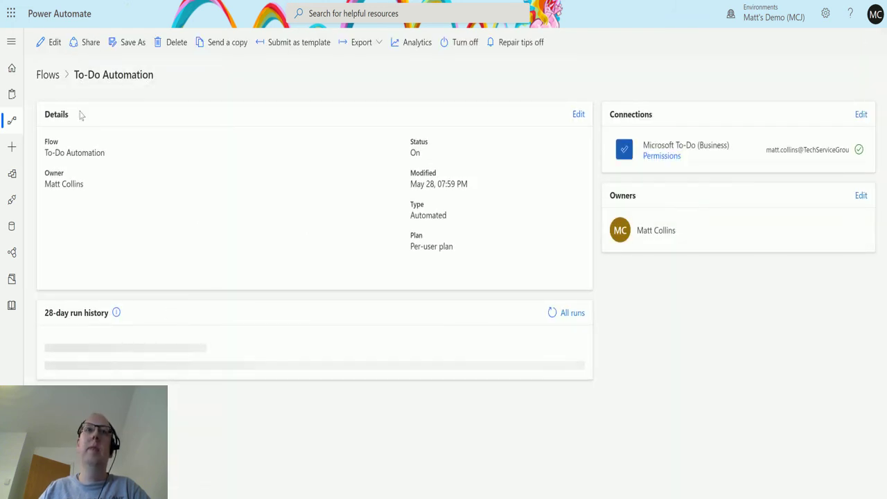
{"action": "key", "text": "F5"}
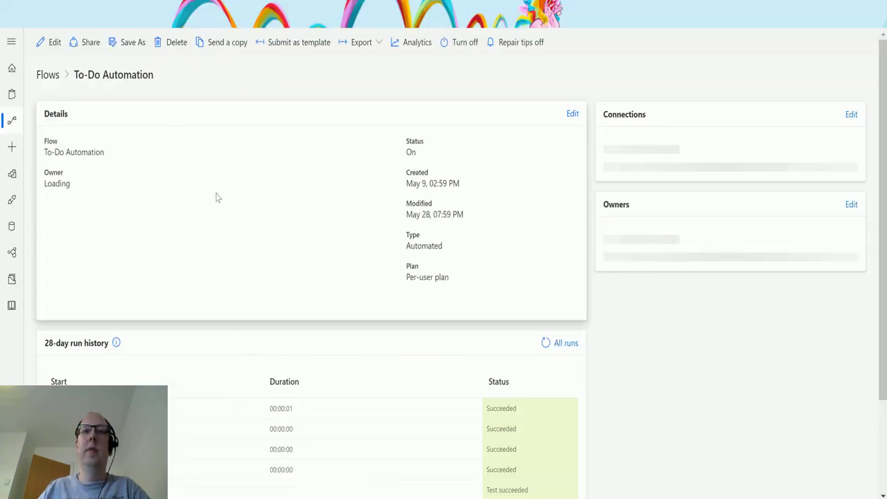
Step: Open the latest run and expand the Apply to each loop and its Compose step
{"action": "left_click", "coordinate": [139, 408]}
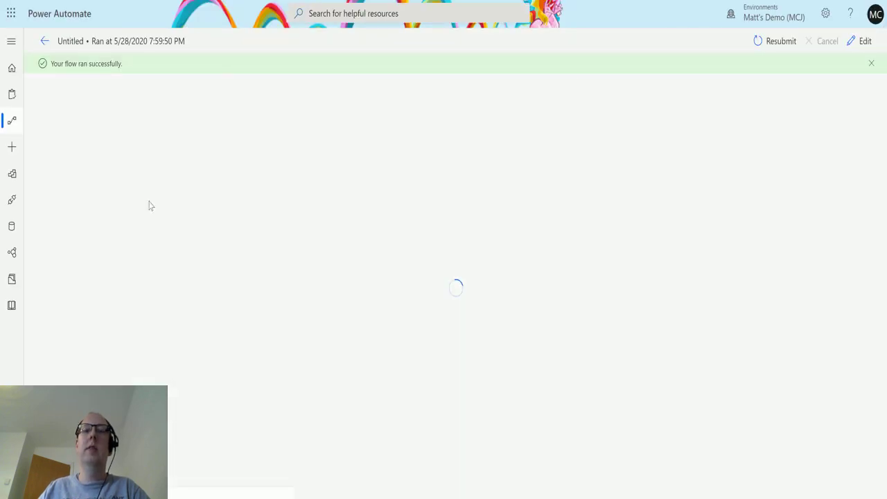
{"action": "left_click", "coordinate": [414, 175]}
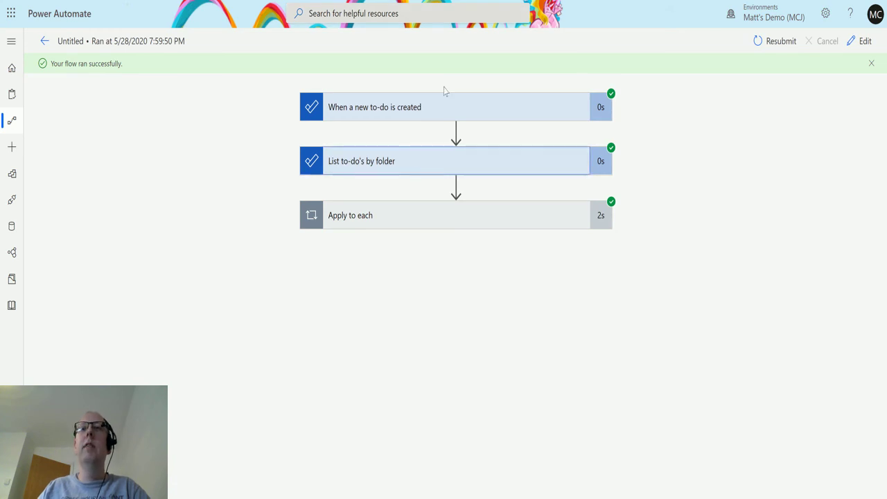
{"action": "left_click", "coordinate": [491, 162]}
{"action": "left_click", "coordinate": [438, 221]}
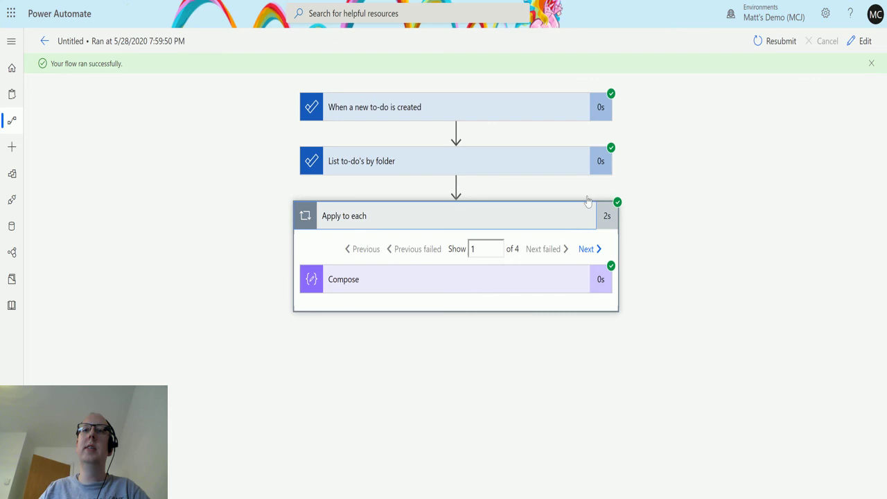
{"action": "left_click", "coordinate": [439, 279]}
Step: Step through Compose iterations 1–4 and back to 1, then compare with the To Do list
{"action": "scroll", "coordinate": [441, 360], "scroll_direction": "down", "scroll_amount": 1}
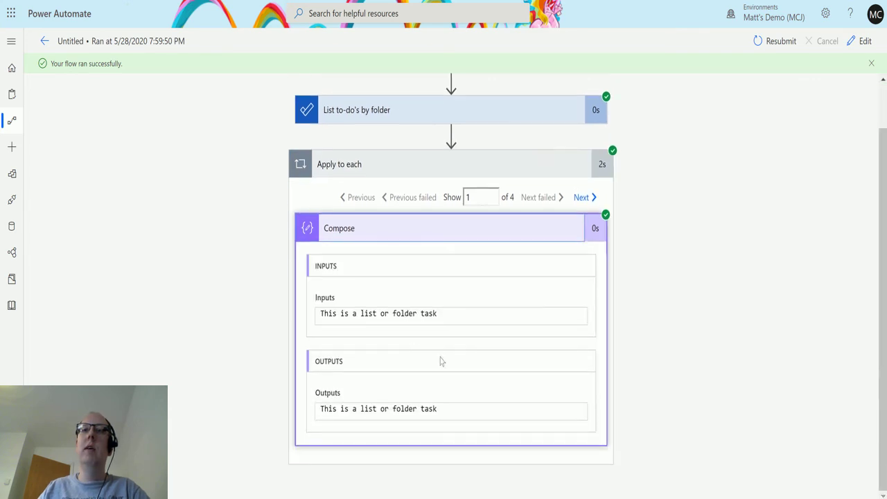
{"action": "left_click", "coordinate": [584, 198]}
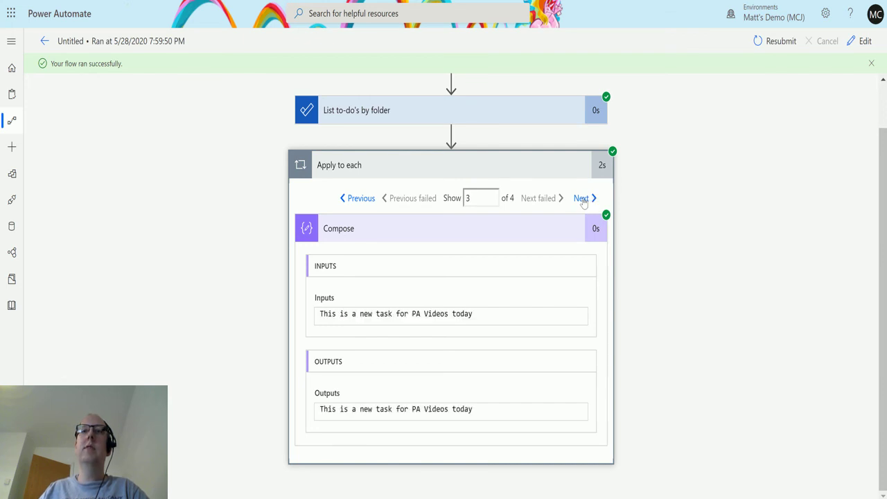
{"action": "left_click", "coordinate": [582, 198]}
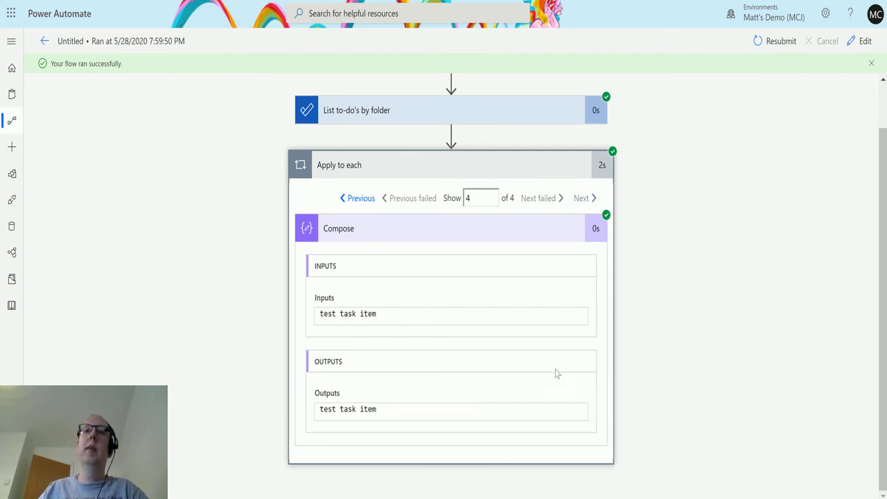
{"action": "left_click", "coordinate": [363, 201]}
{"action": "left_click", "coordinate": [365, 204]}
{"action": "left_click", "coordinate": [365, 203]}
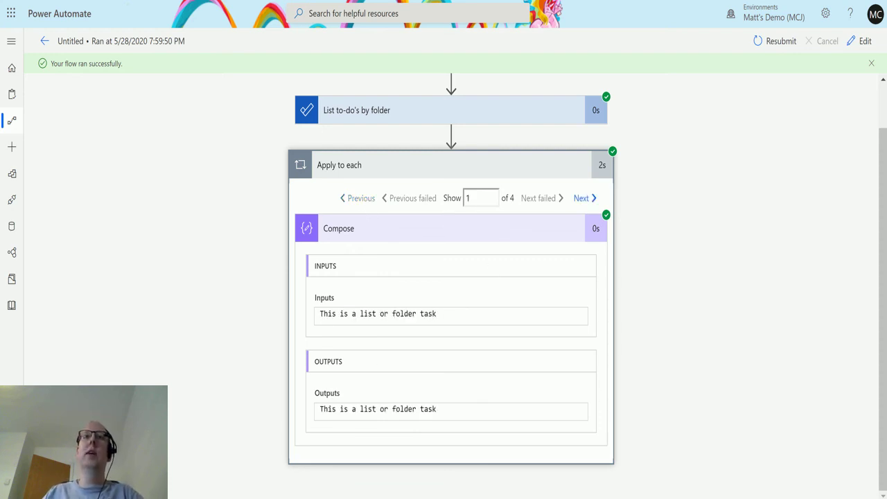
{"action": "key", "text": "alt+Tab"}
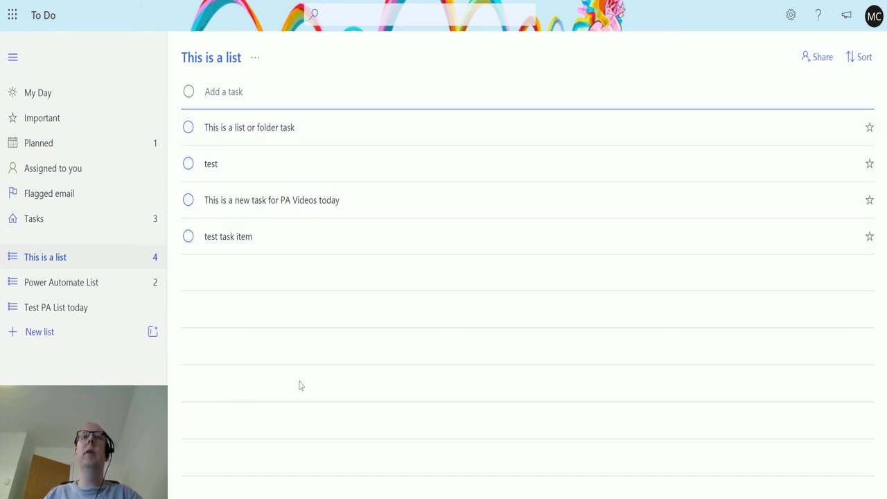
{"action": "key", "text": "alt+Tab"}
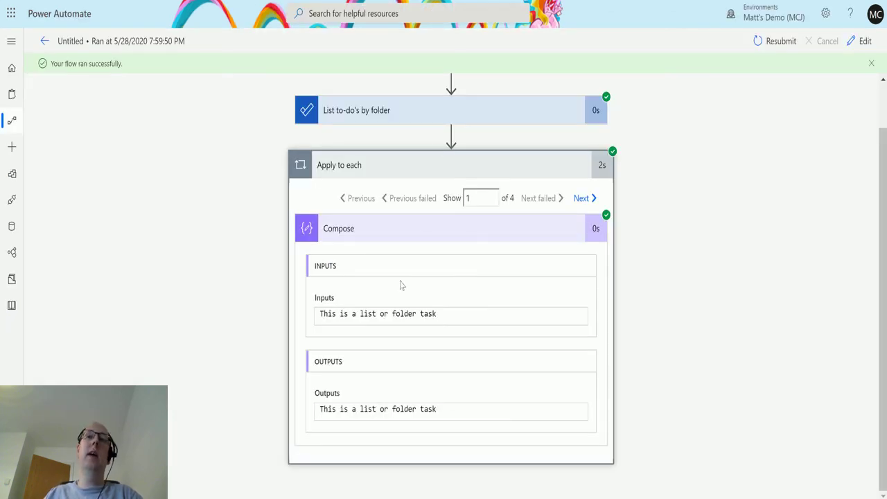